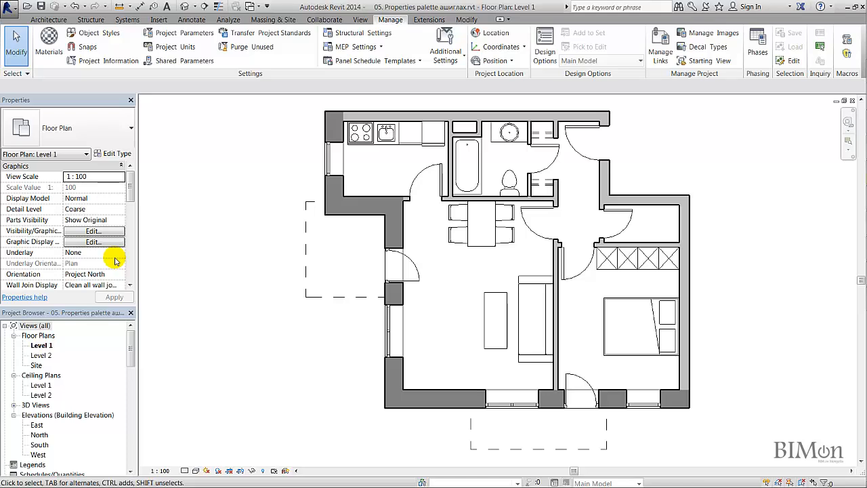
Try a 1:50 view scale on the Level 1 floor plan and return it to 1:100
click(120, 178)
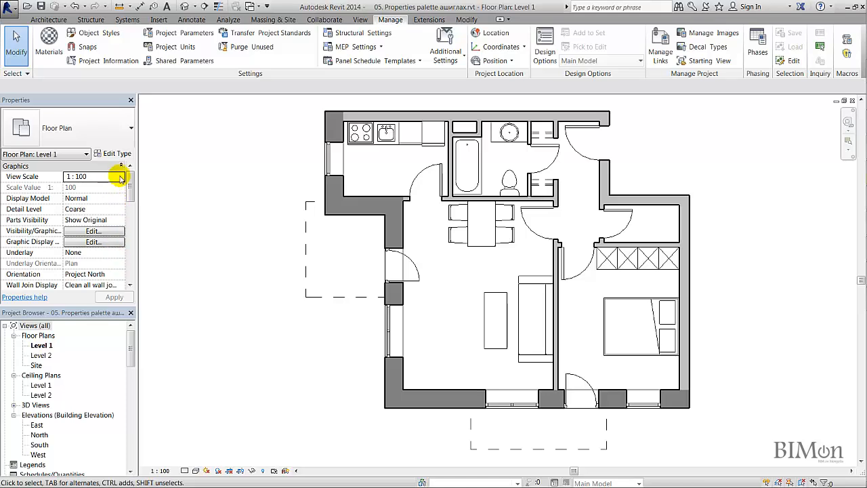
click(121, 178)
click(79, 187)
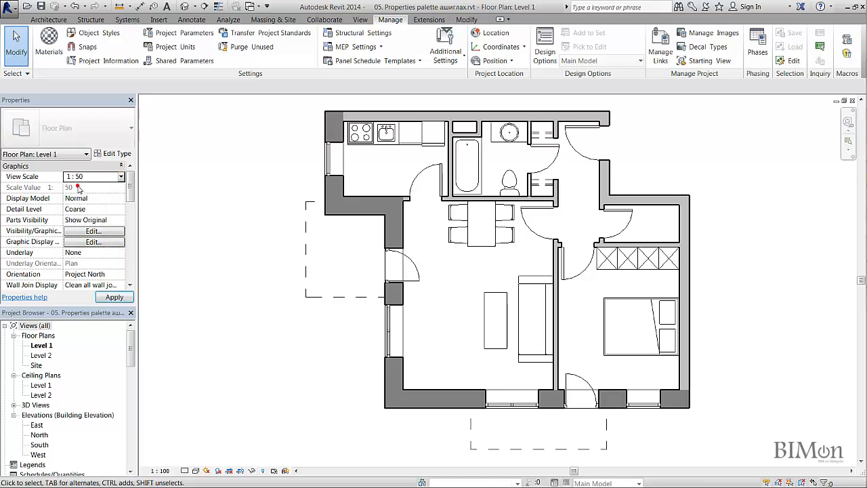
click(114, 298)
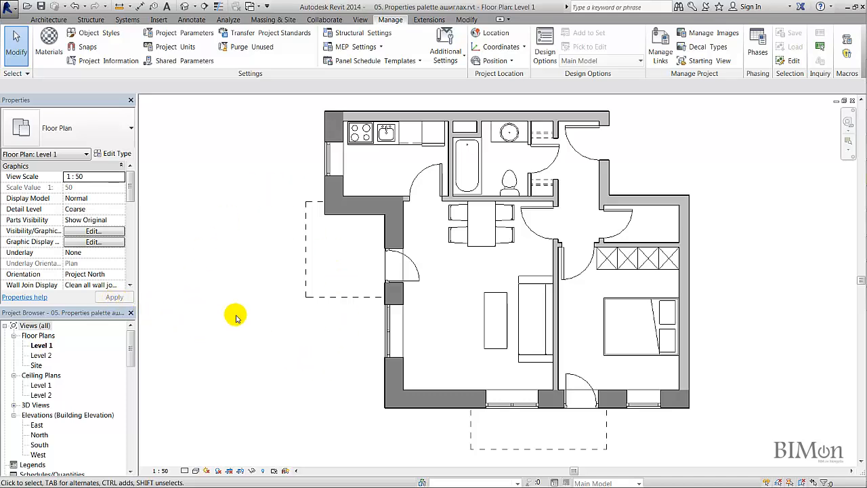
click(121, 177)
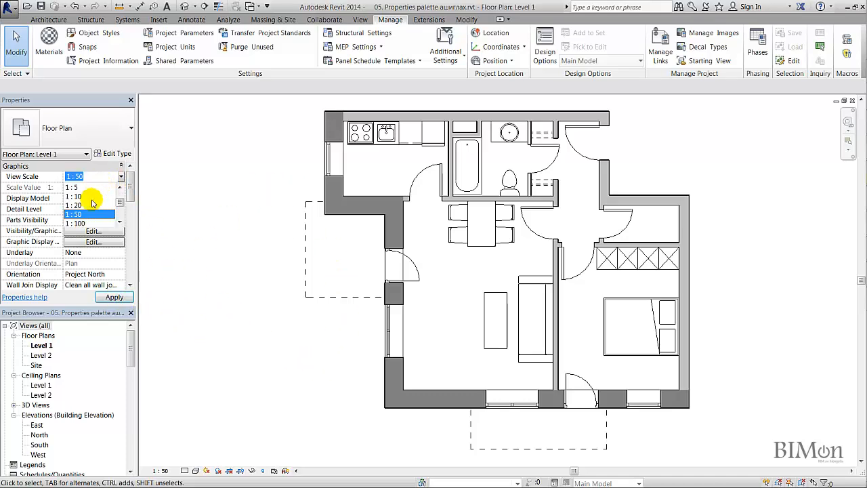
click(89, 223)
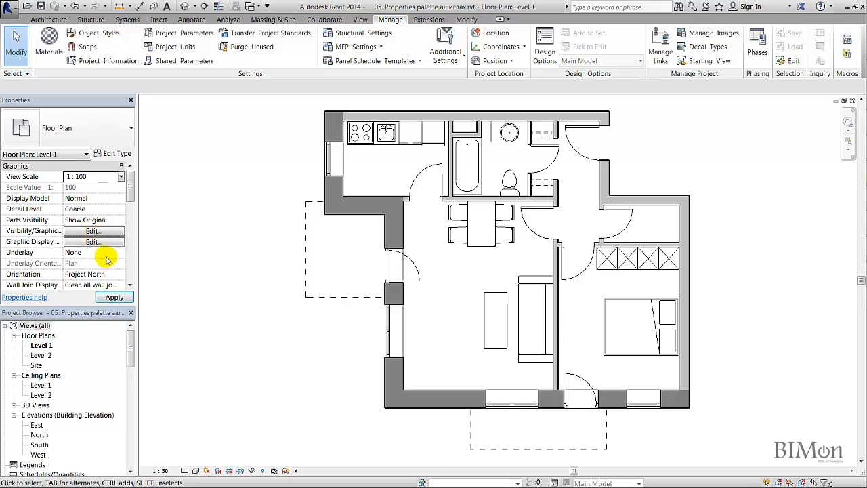
Apply the Halftone display model to the Level 1 floor plan and restore it to Normal
click(121, 198)
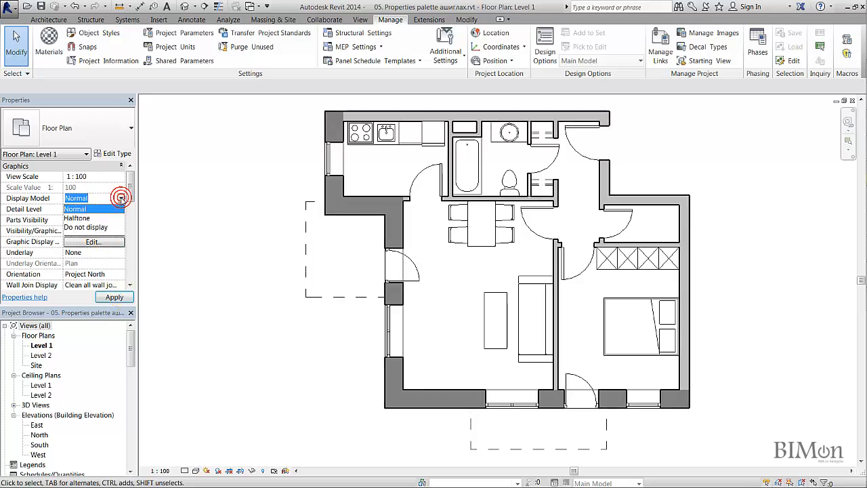
click(75, 218)
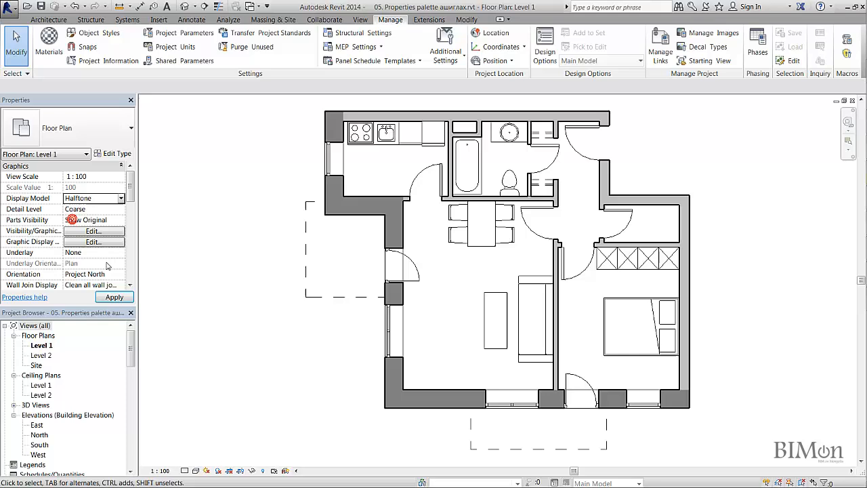
click(115, 298)
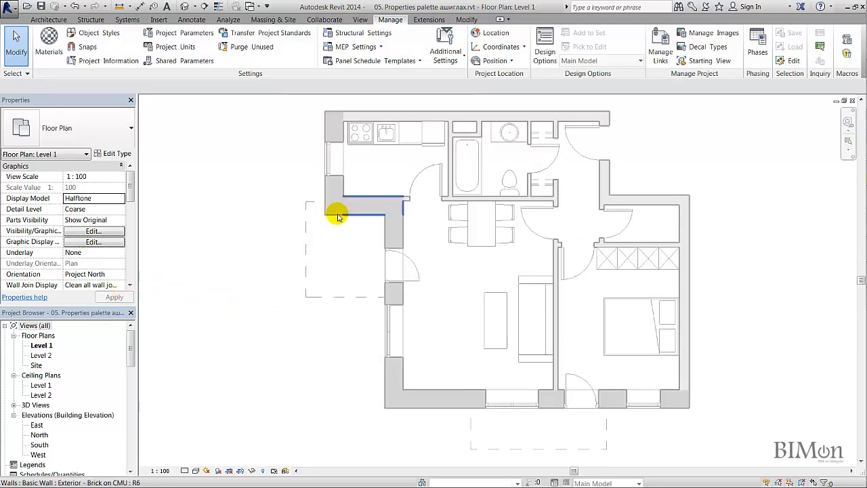
click(122, 198)
click(78, 207)
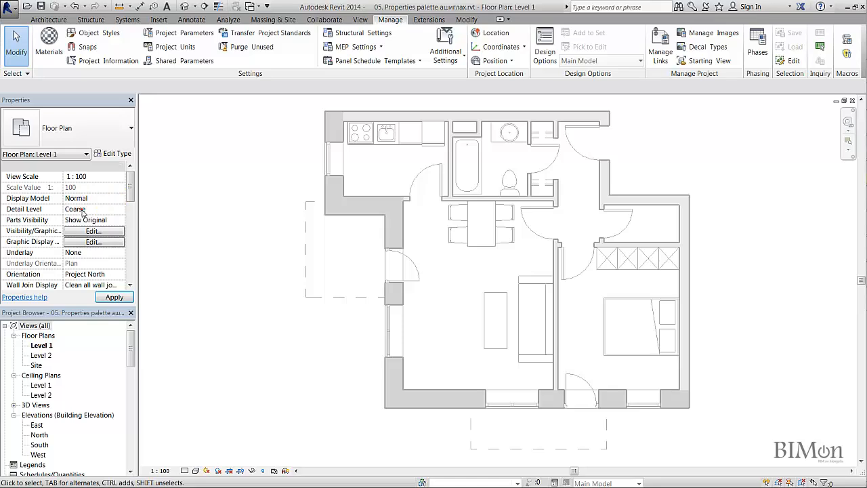
click(115, 297)
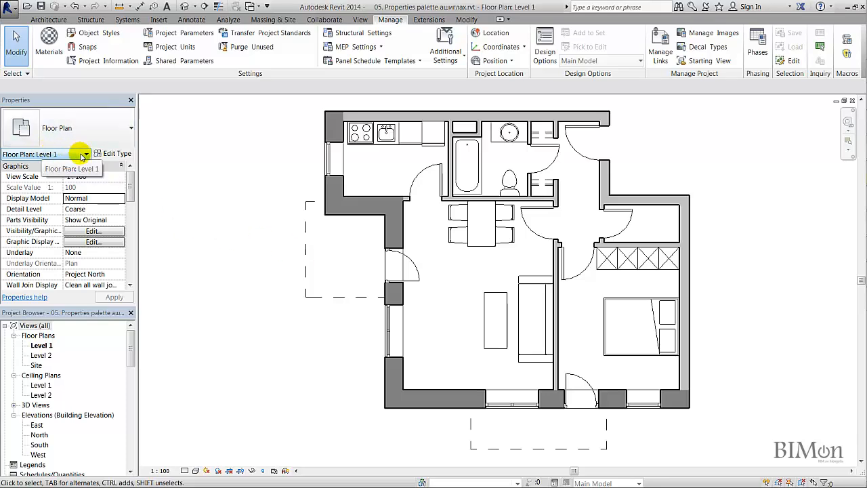
Draw two chained Exterior - Brick on CMU walls west of the apartment, the first about 2000 mm long at 61° and the second angling back southwest
click(49, 20)
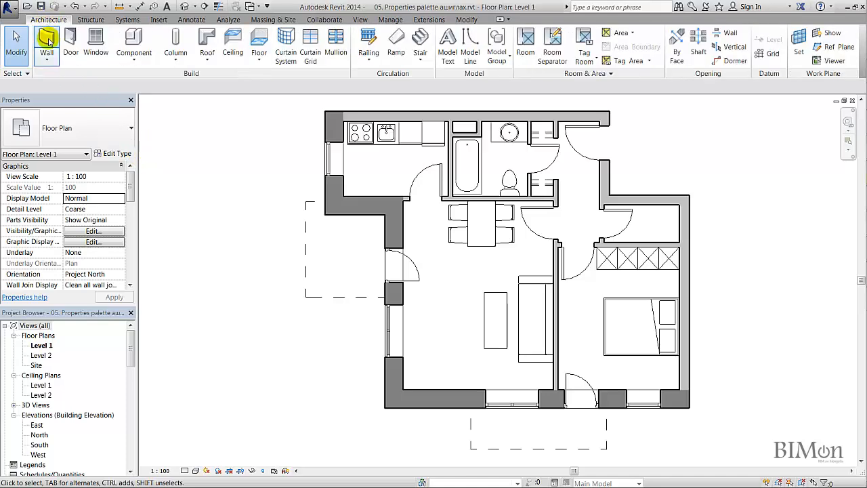
click(47, 42)
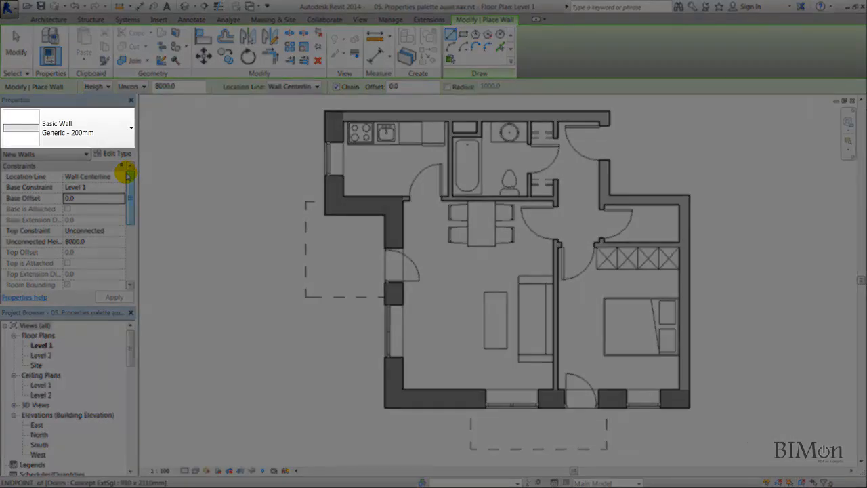
click(95, 132)
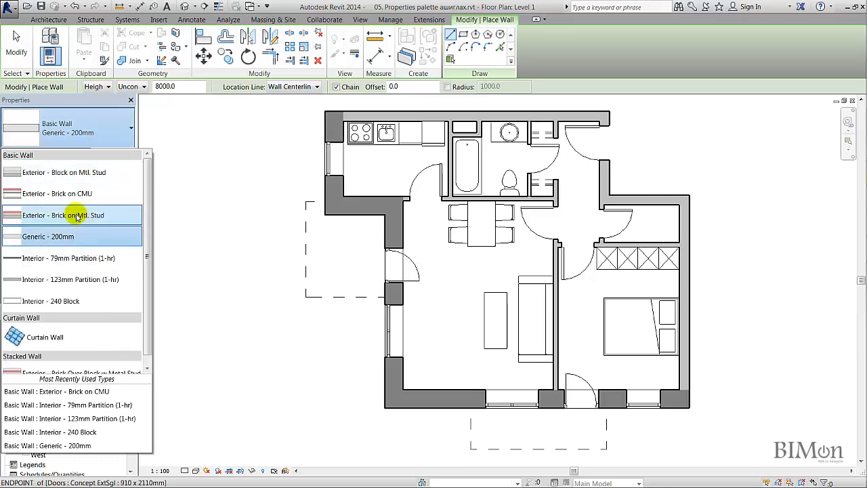
click(69, 193)
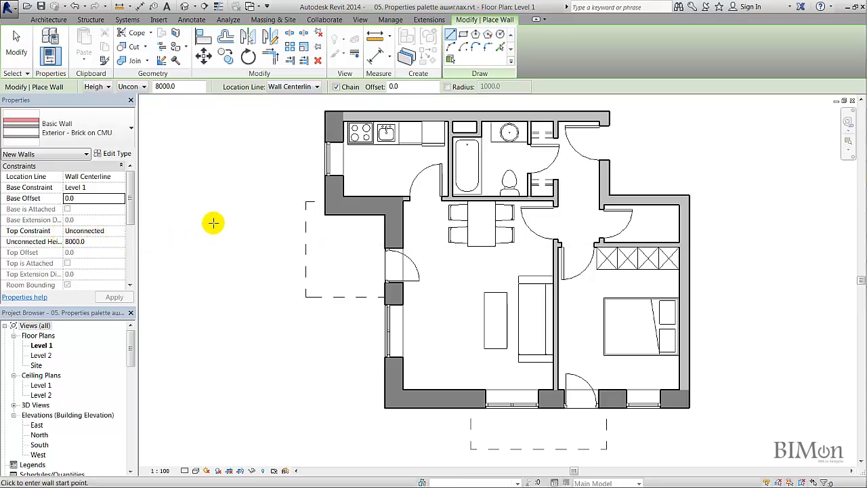
click(211, 166)
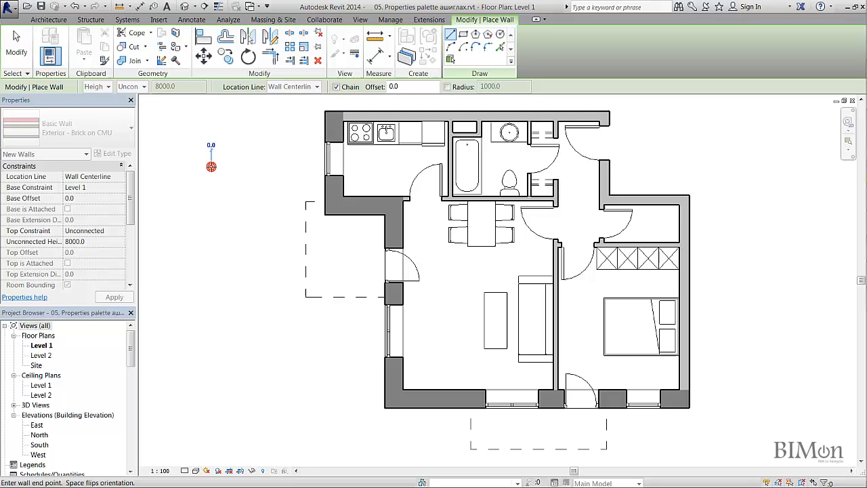
click(249, 233)
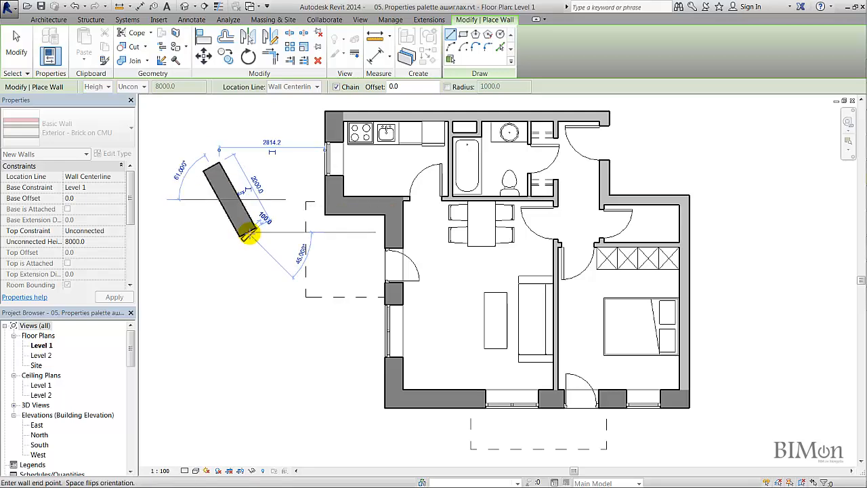
click(205, 275)
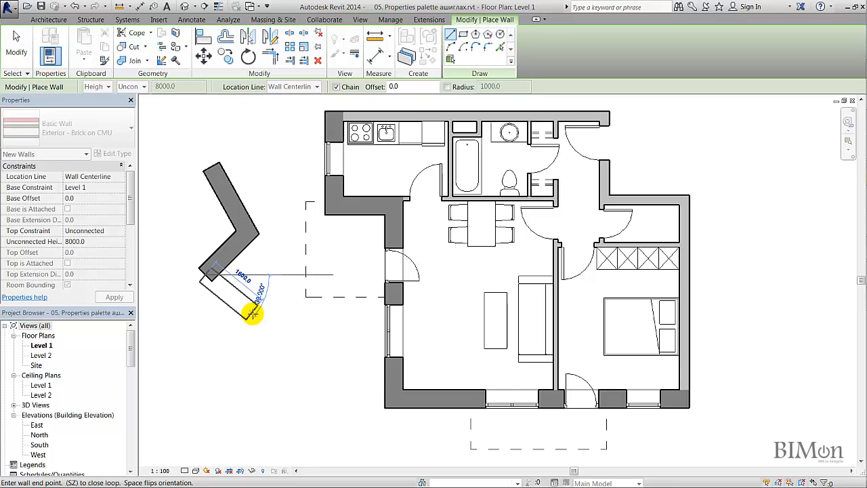
key(Escape)
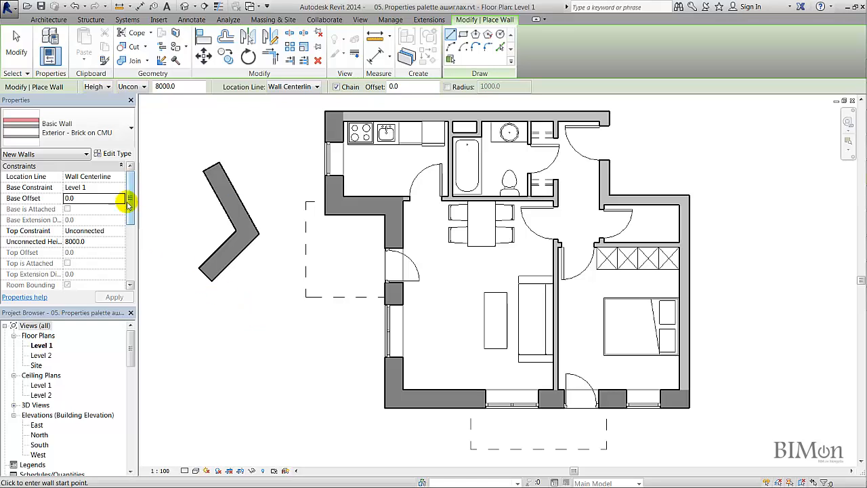
Draw one Generic - 200mm wall from the free end of the new brick walls diagonally to the southeast
click(102, 129)
click(71, 237)
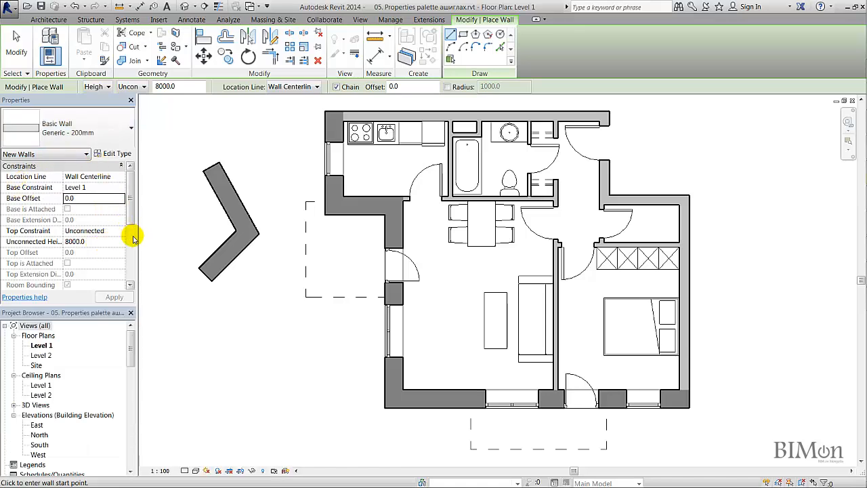
click(204, 273)
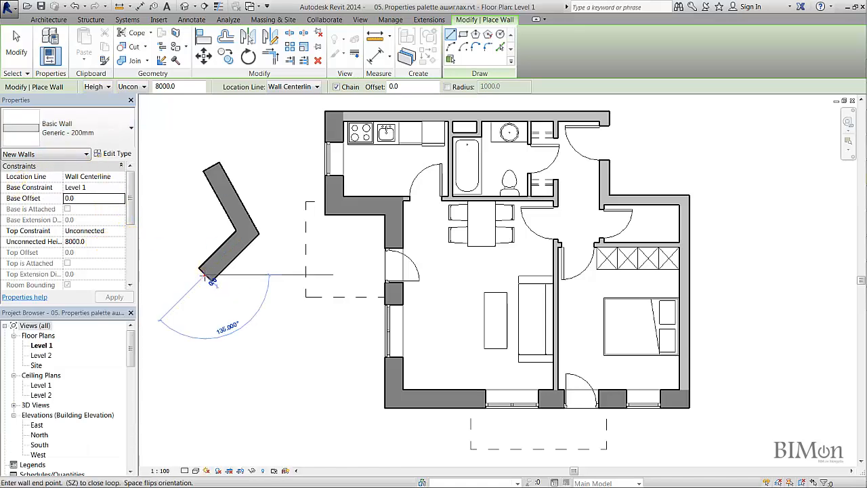
click(274, 343)
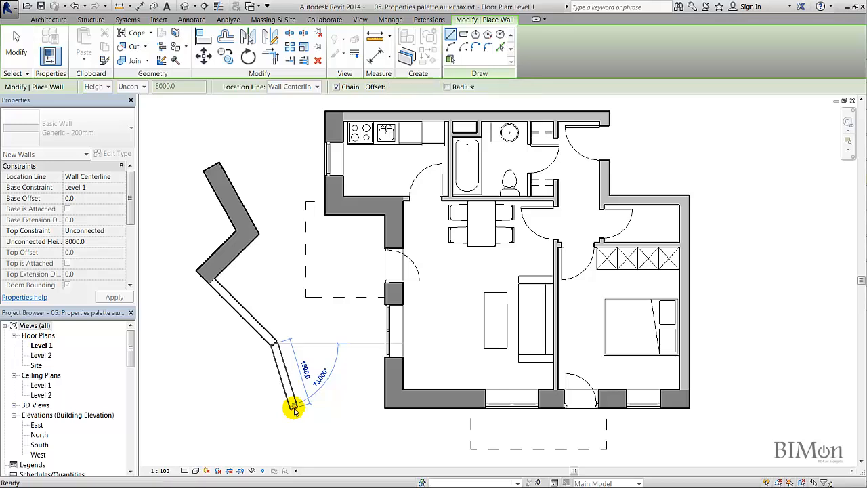
key(Escape)
key(Escape)
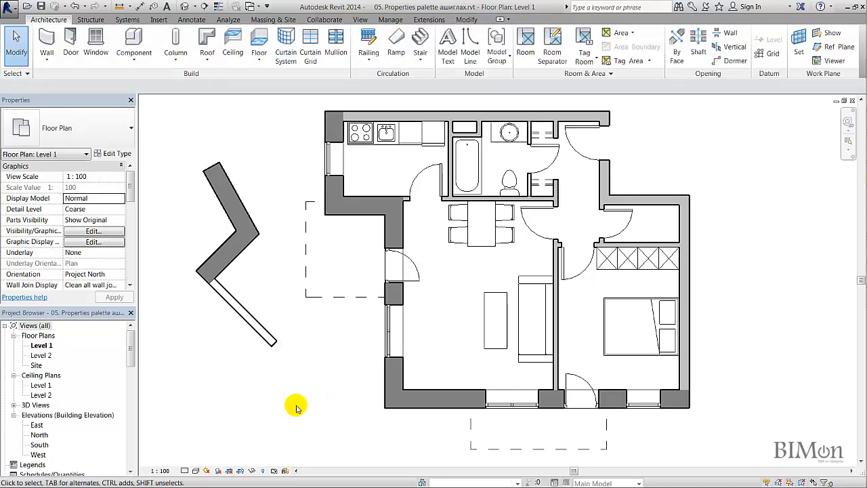
Change the living room's west exterior wall to the Generic - 200mm type
click(390, 233)
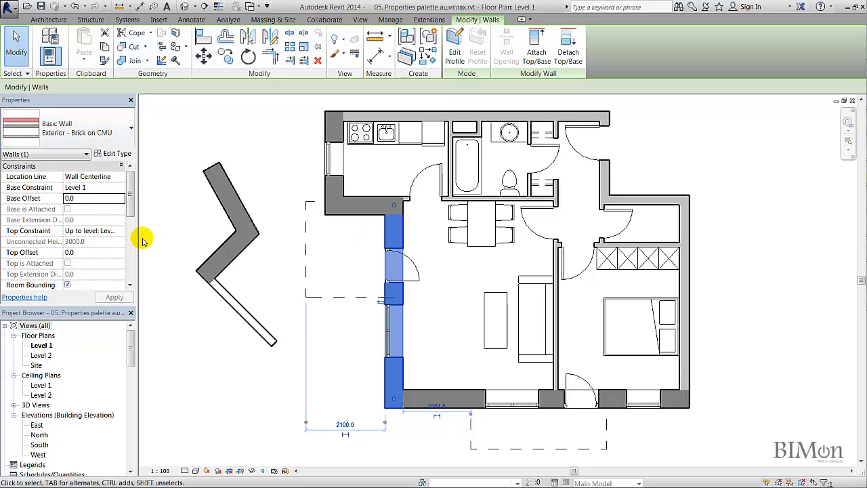
click(105, 126)
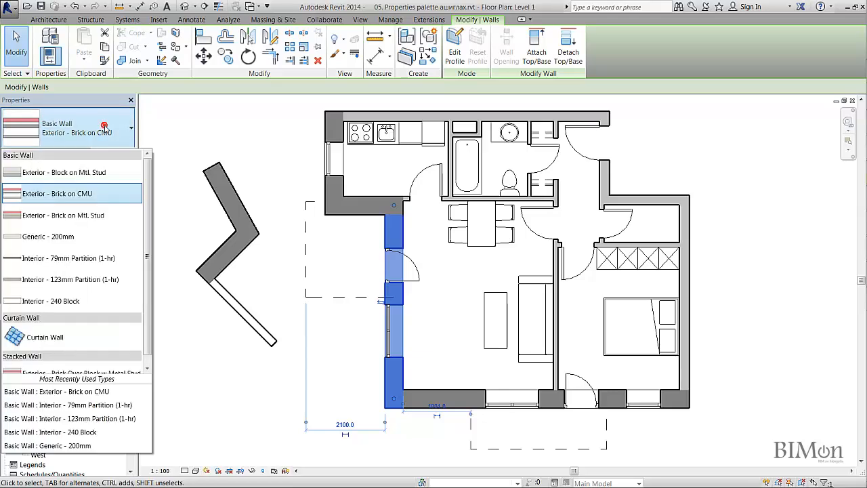
click(58, 239)
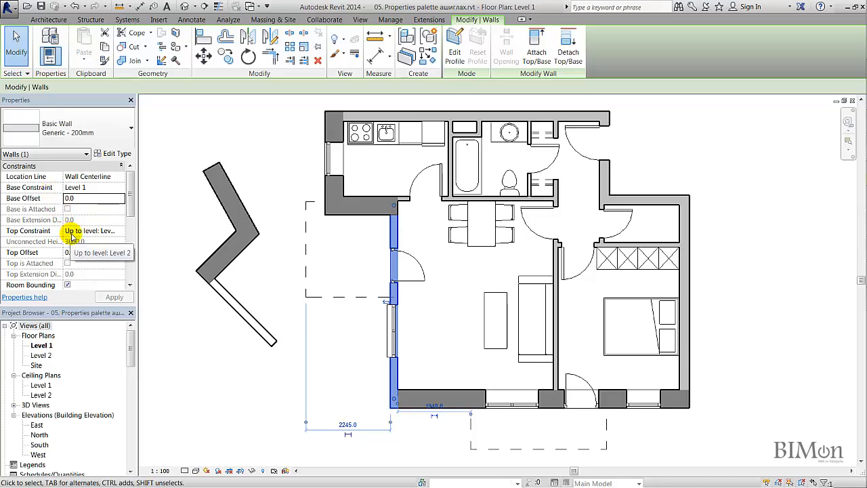
Open the South building elevation view
scroll(133, 348, down, 2)
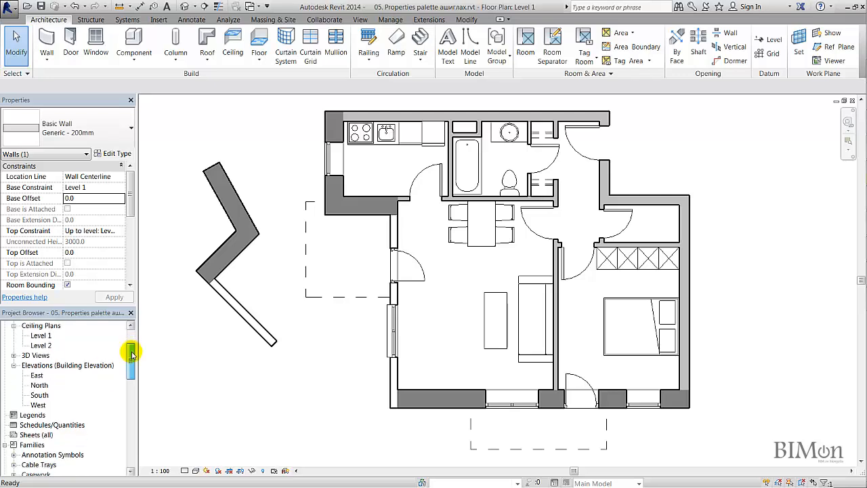
click(88, 355)
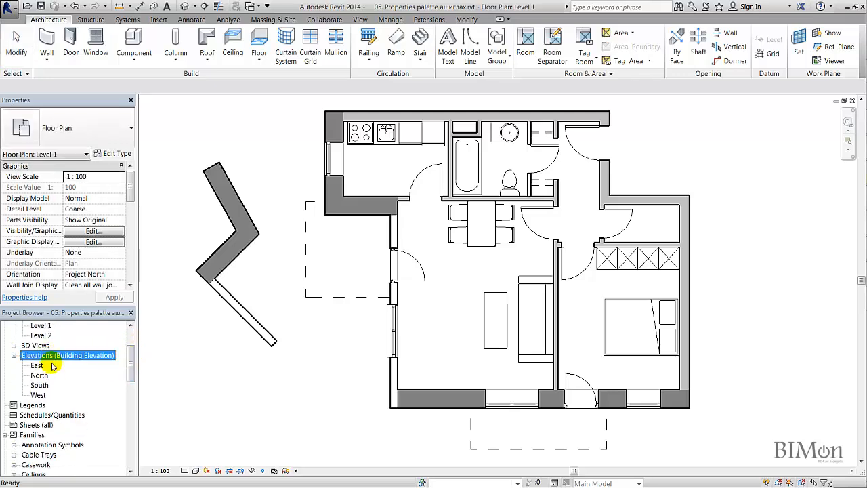
double_click(39, 384)
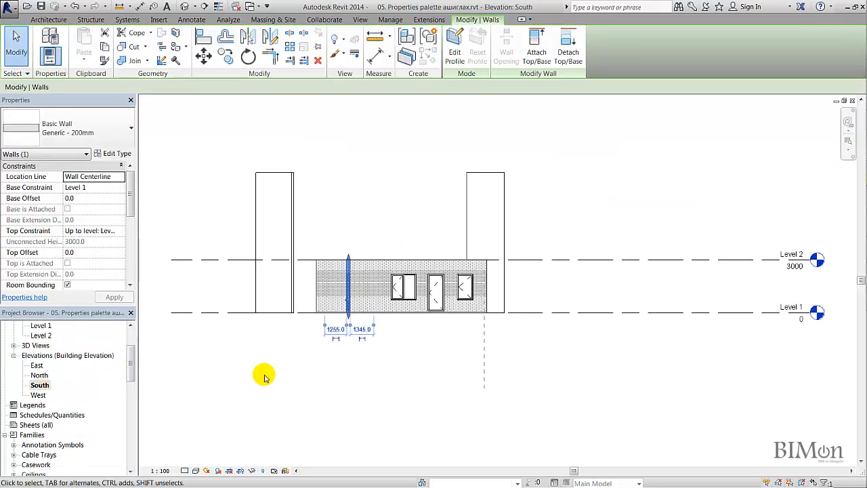
Set the sill height of the double window on the south facade to 900 and apply it
scroll(398, 290, up, 4)
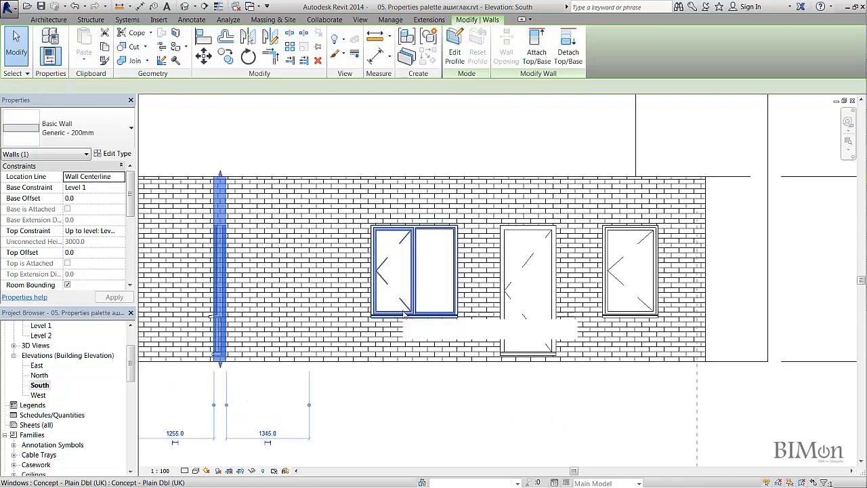
click(402, 308)
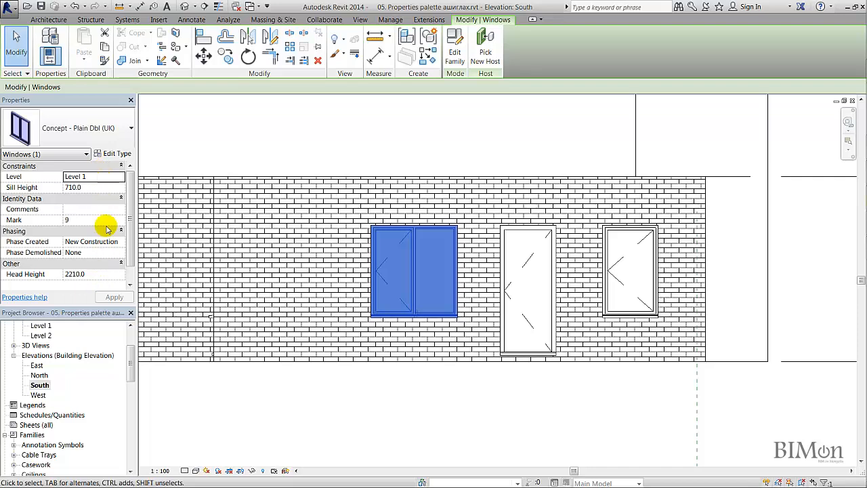
click(99, 187)
text(900)
key(Return)
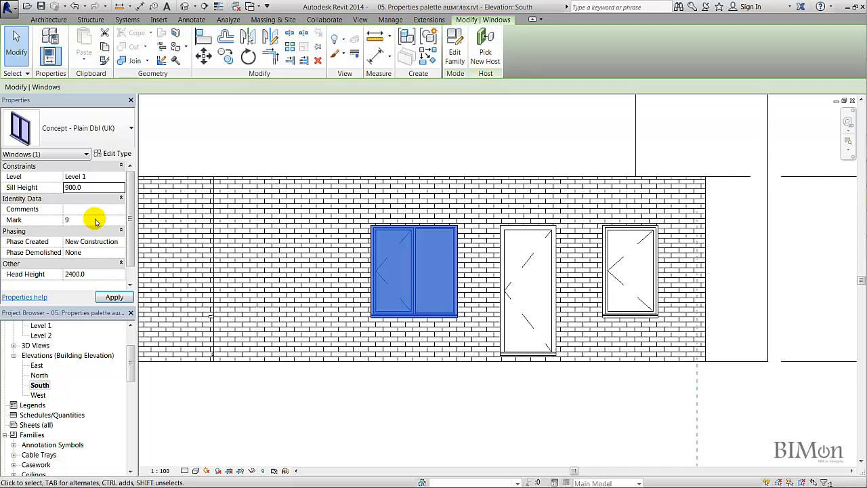
click(112, 298)
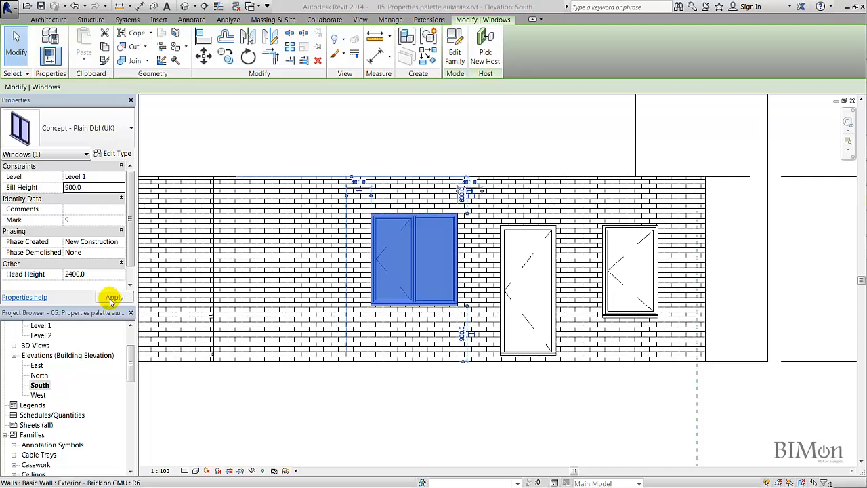
Set the double window's sill height back to 710
click(90, 187)
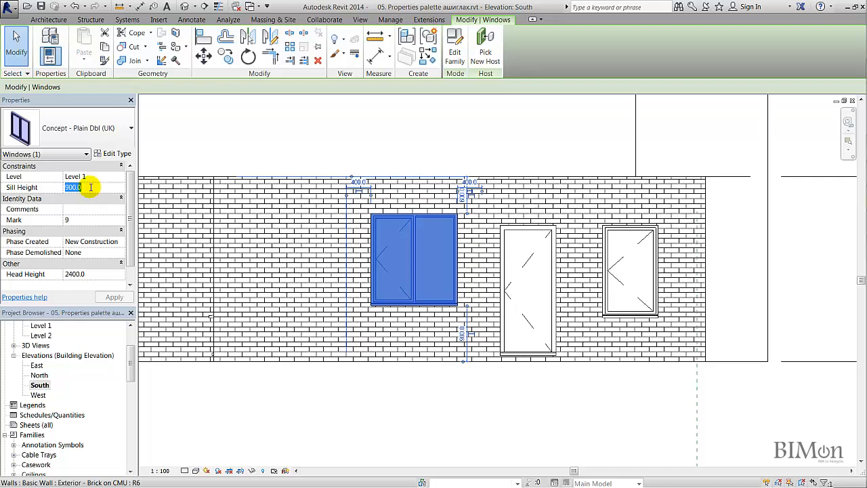
text(710)
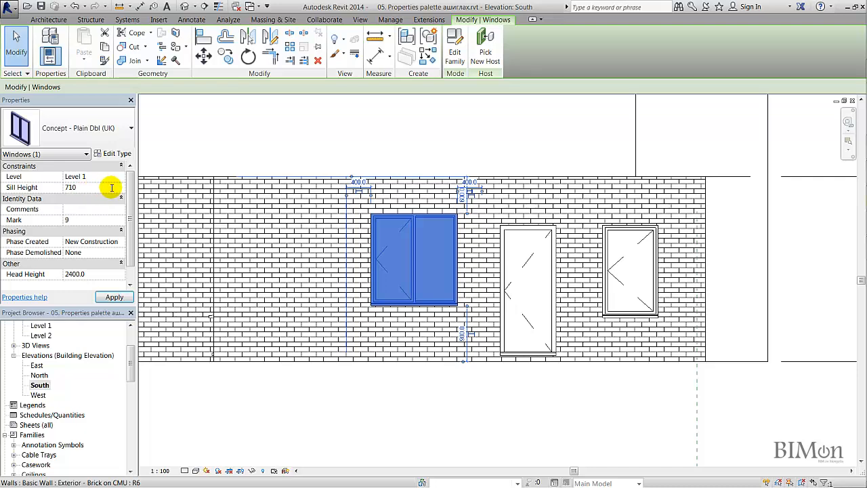
mouse_move(165, 193)
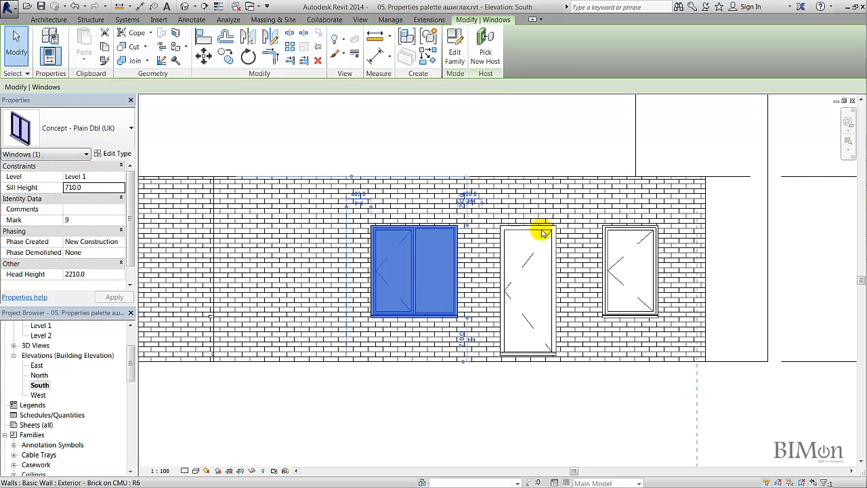
Try the M_Fixed 0406 x 0610mm type on both south facade windows and undo the change
ctrl+click(608, 249)
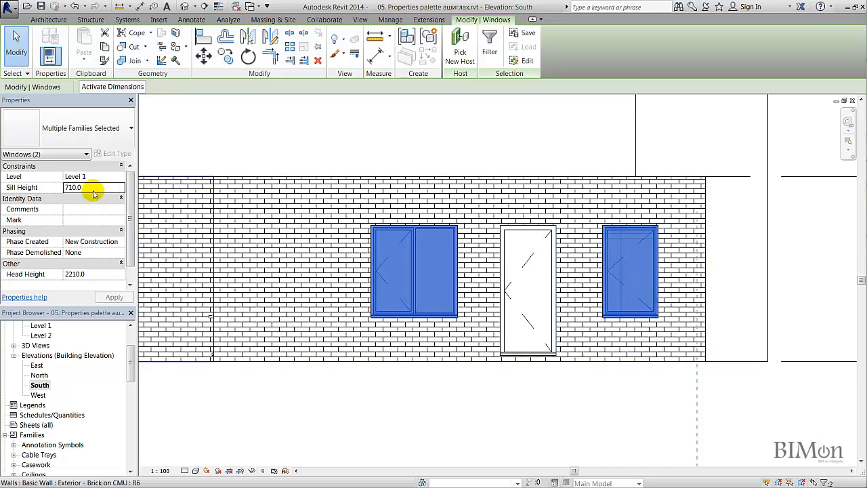
click(92, 138)
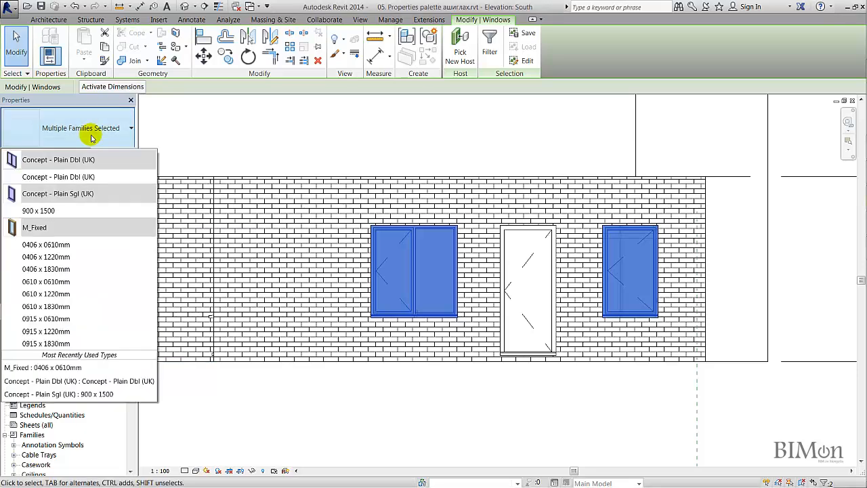
click(74, 249)
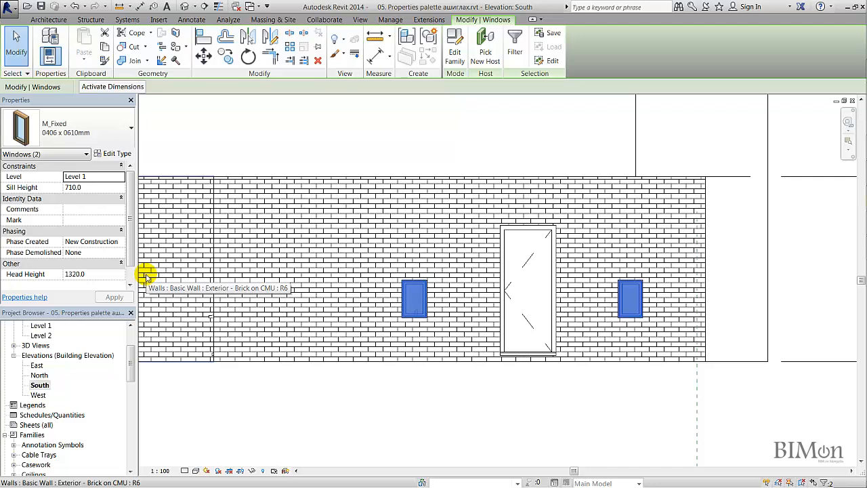
click(76, 7)
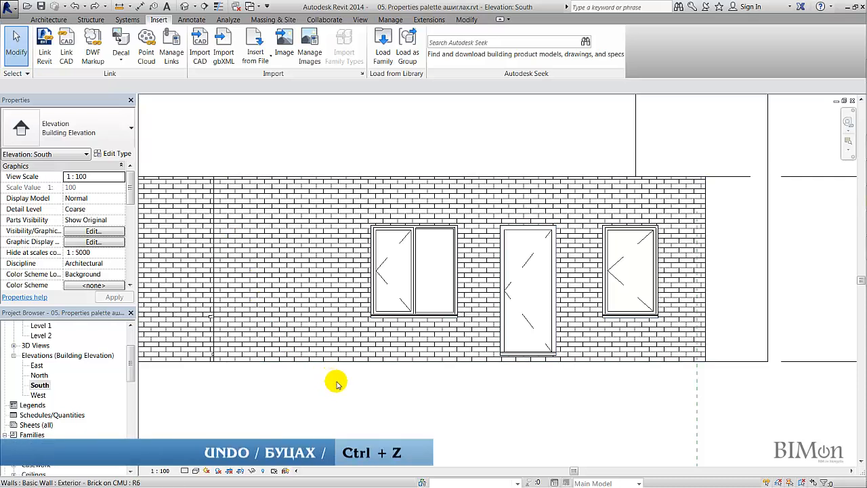
Open the Level 1 floor plan and select the toilet, bathtub and bathroom door together
drag(130, 363, 131, 337)
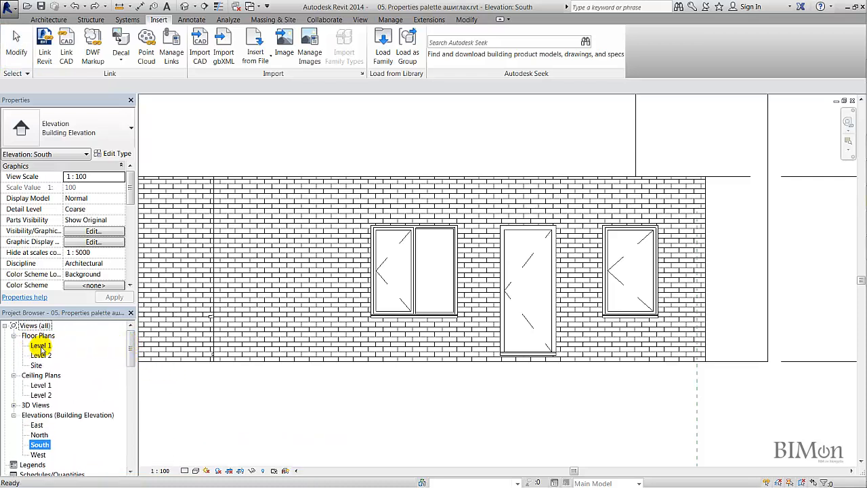
double_click(41, 345)
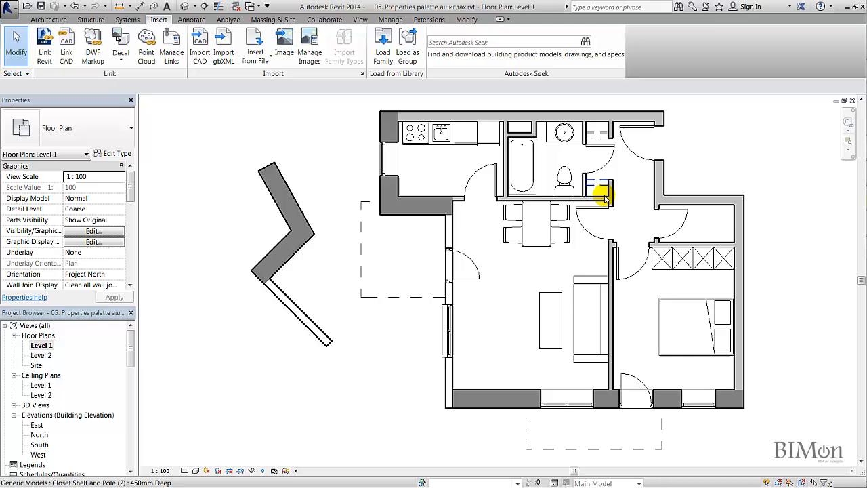
click(563, 187)
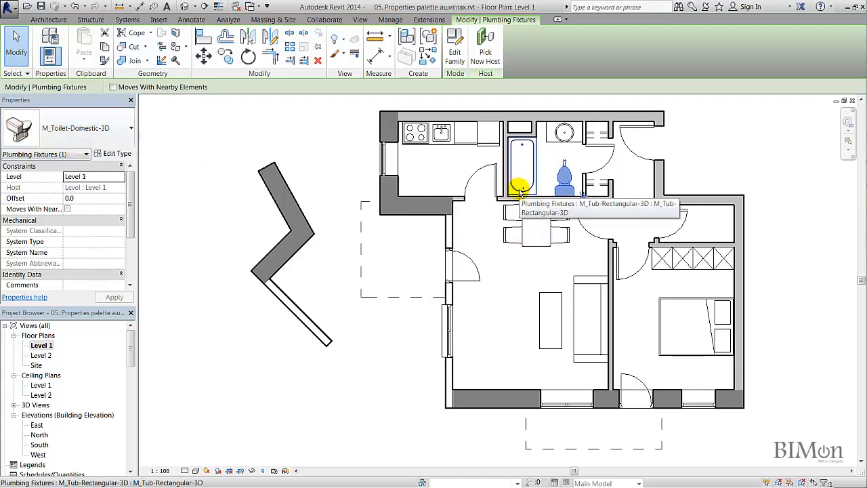
ctrl+click(518, 187)
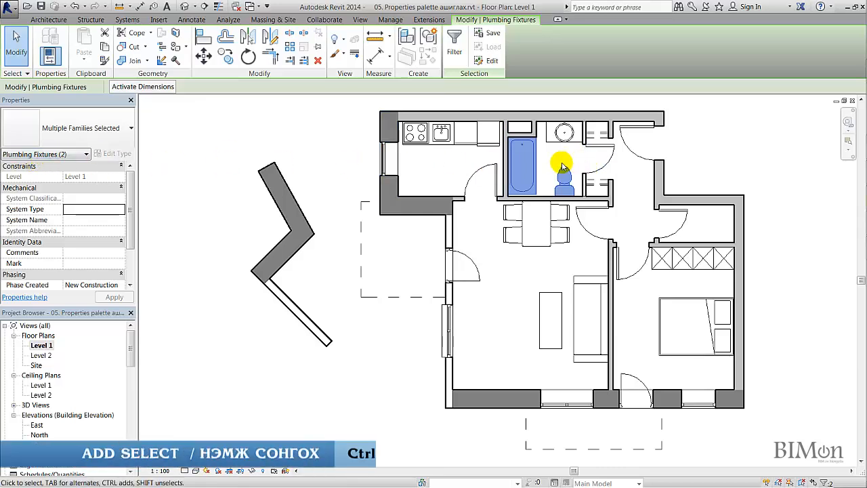
ctrl+click(604, 147)
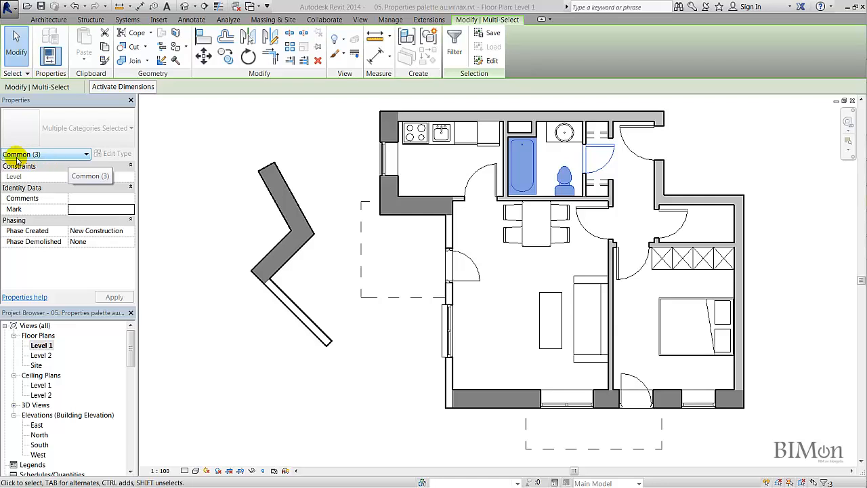
Limit the properties to the selected door and change its type to M_Single-Flush 0915 x 2134mm
click(65, 156)
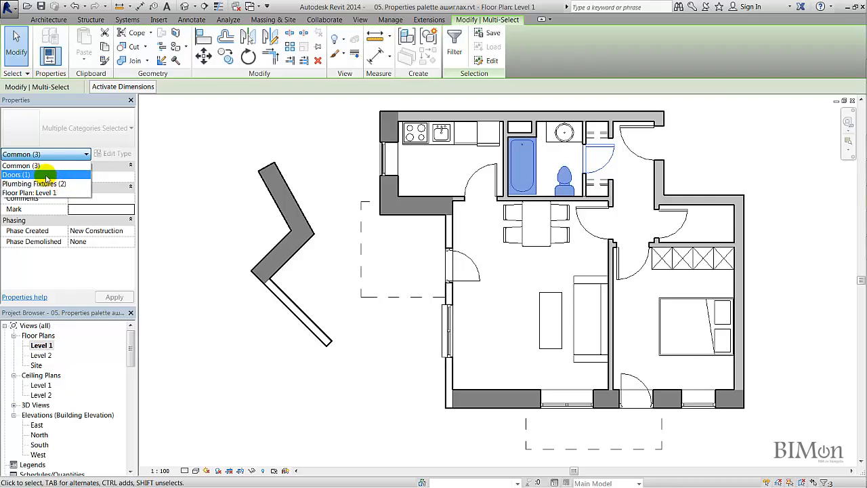
click(46, 178)
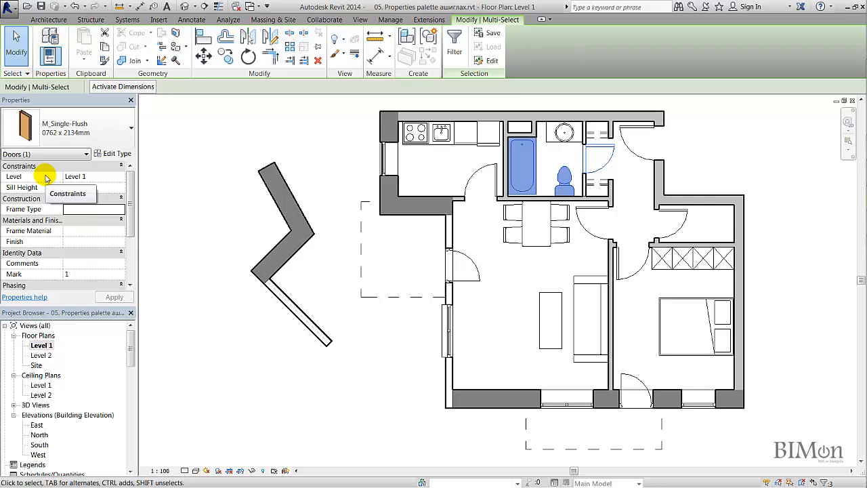
click(85, 125)
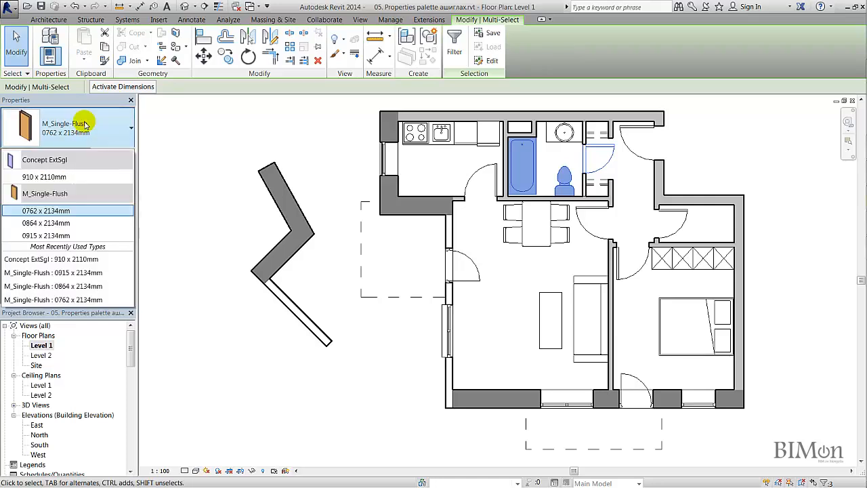
click(59, 234)
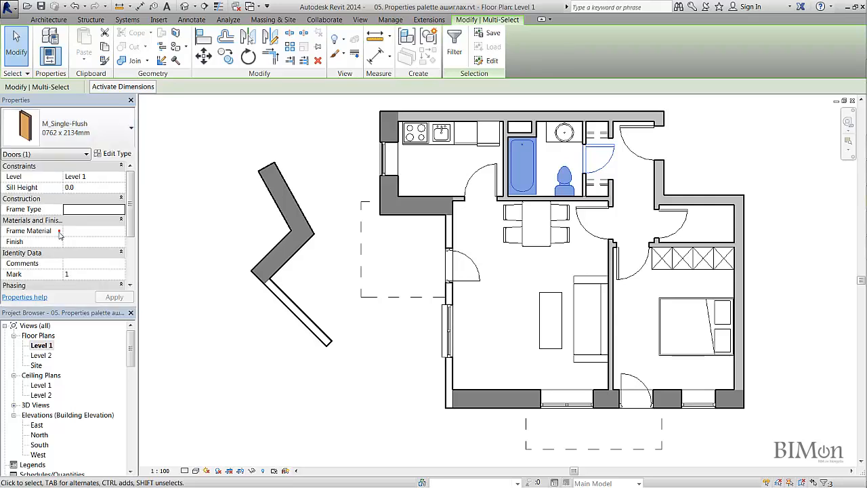
Examine the selection's plumbing fixture properties and its common properties, and clear the selection
click(55, 155)
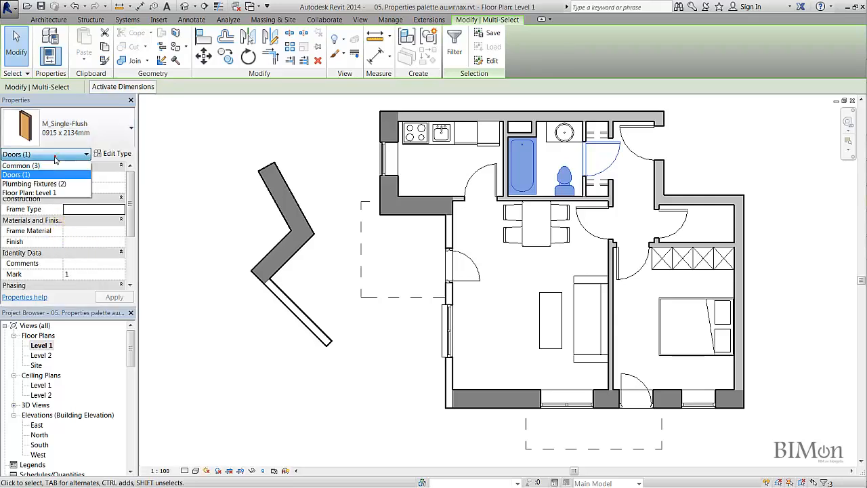
click(51, 185)
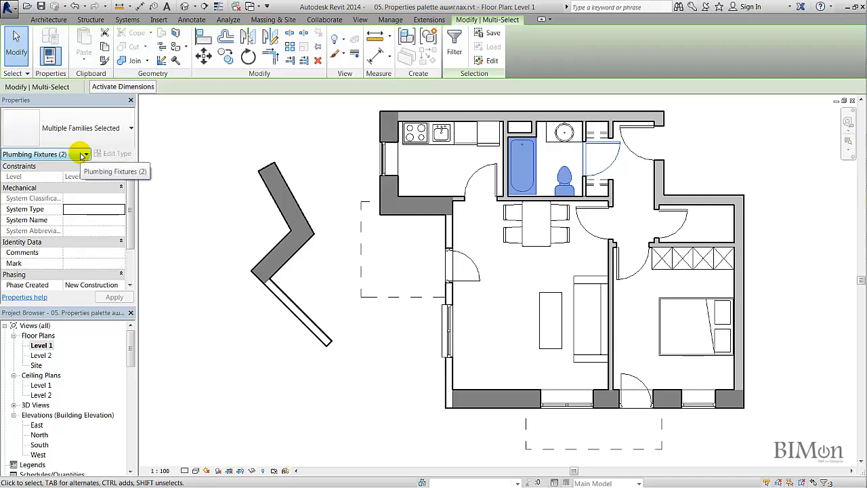
click(79, 155)
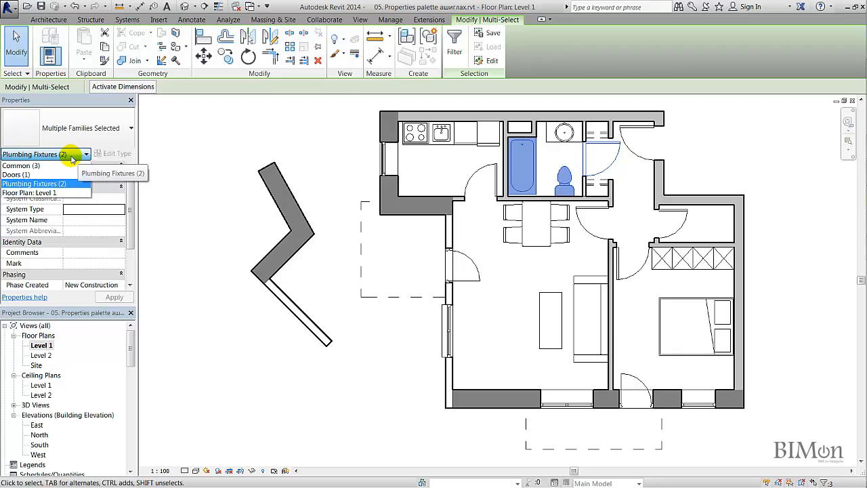
click(72, 155)
click(70, 153)
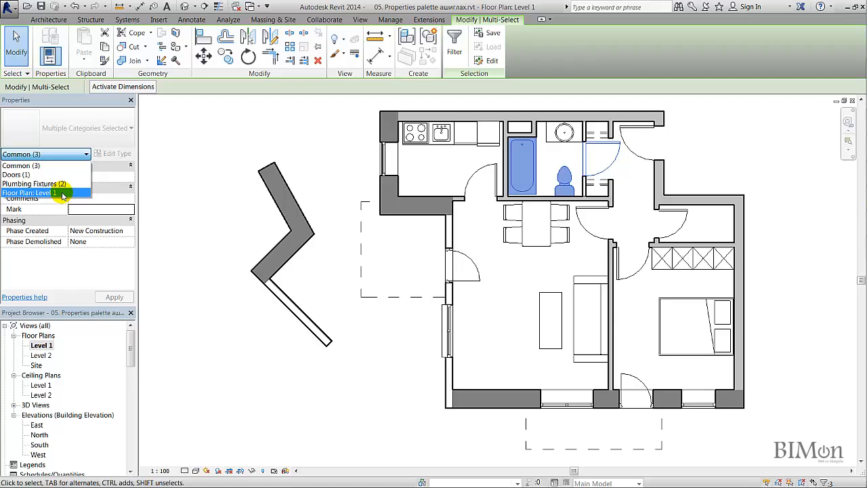
click(83, 270)
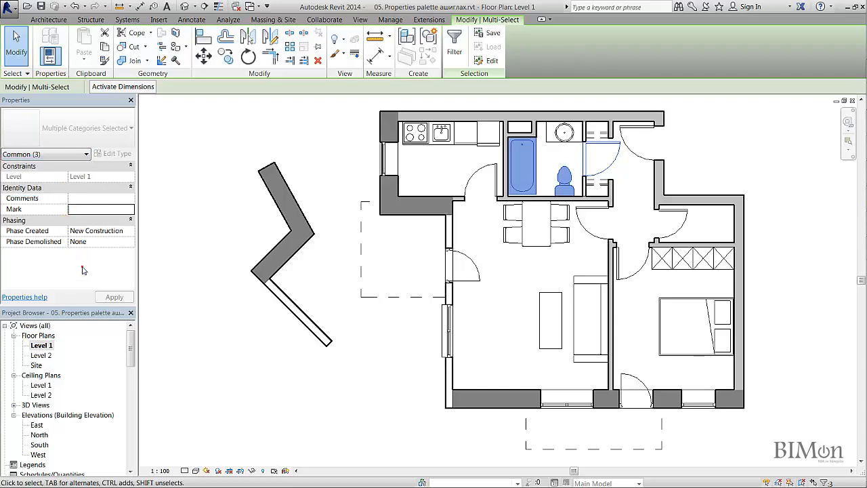
click(188, 269)
click(188, 269)
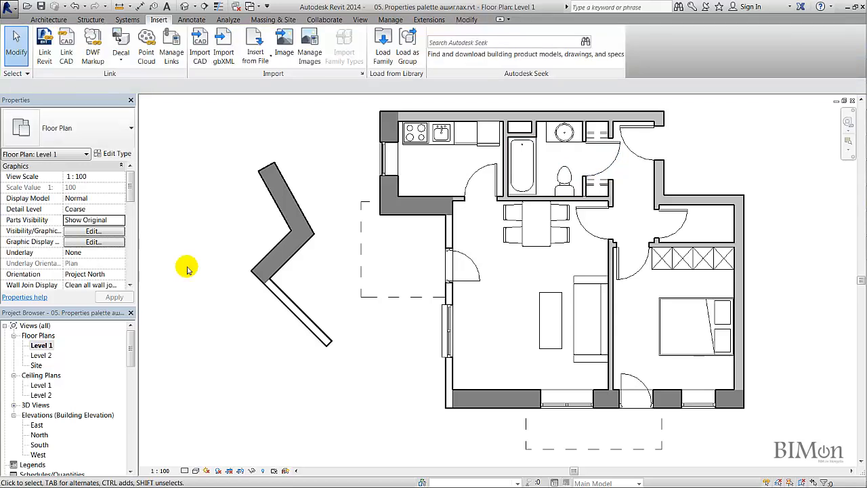
Select the partition along the living room's north side plus the detached wall's lower thick segment, and show them in the South elevation
ctrl+click(460, 198)
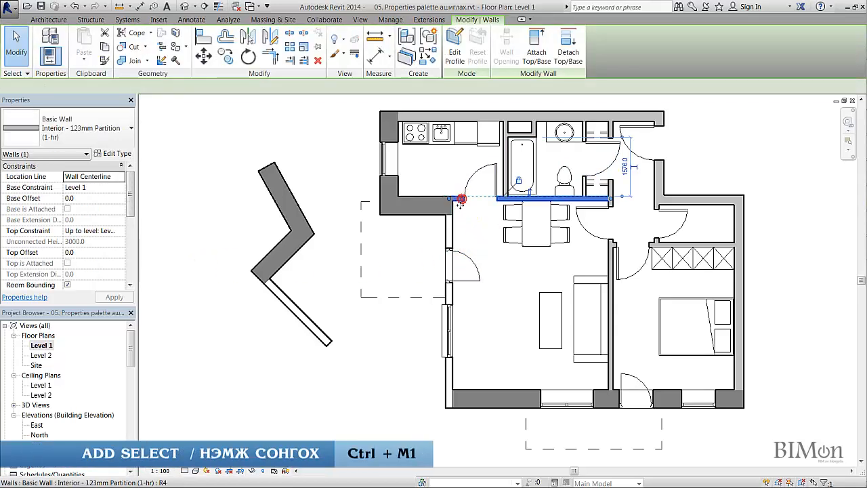
ctrl+click(292, 257)
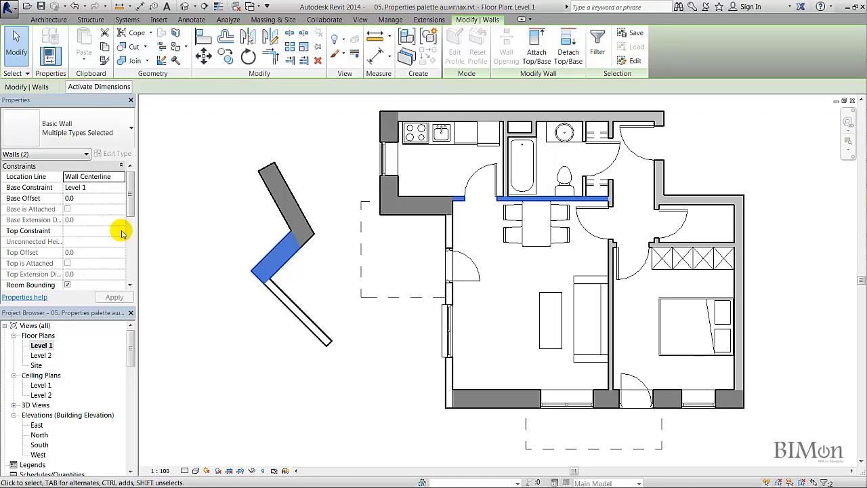
drag(130, 348, 131, 372)
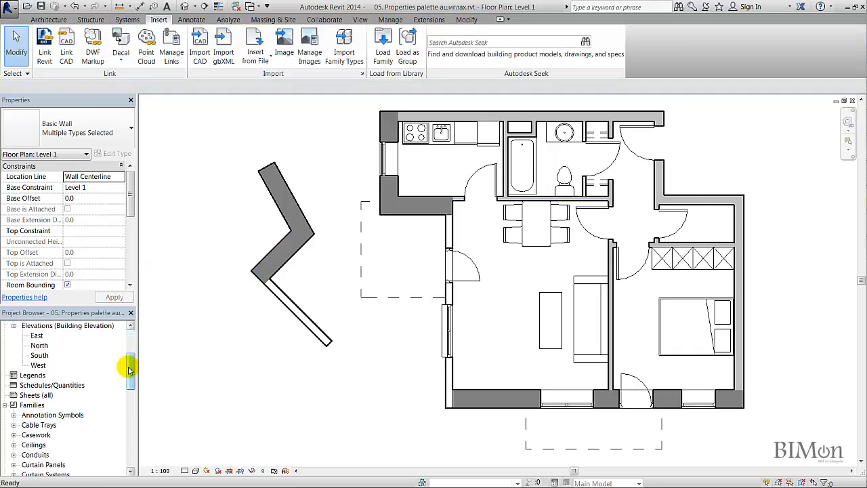
double_click(39, 355)
middle_drag(234, 266, 472, 331)
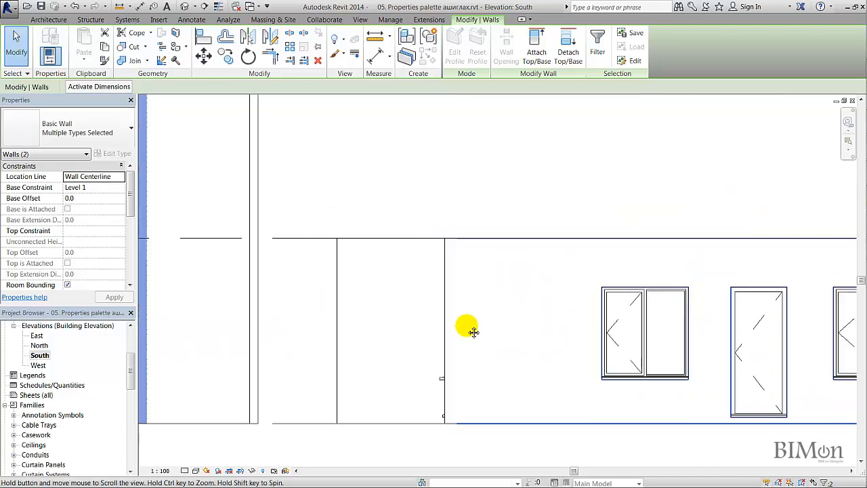
scroll(439, 268, down, 3)
middle_drag(379, 286, 448, 311)
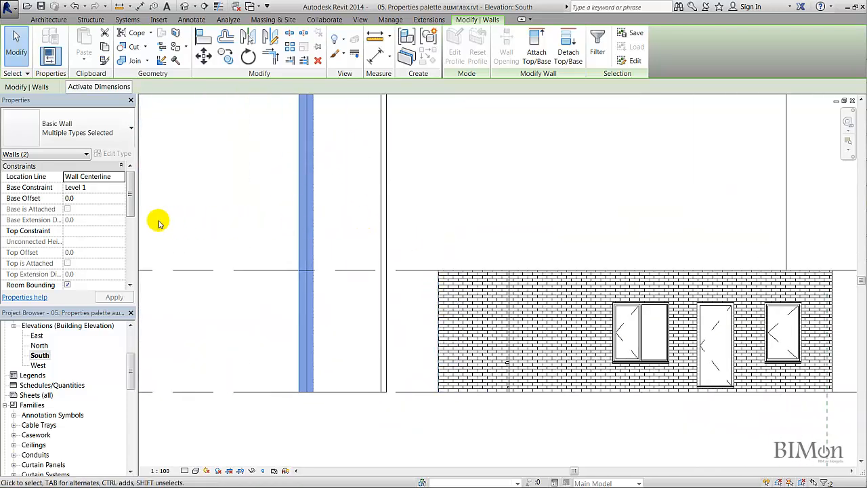
Constrain the top of both selected walls up to Level 2 with a top offset of 3000, and apply it
click(122, 232)
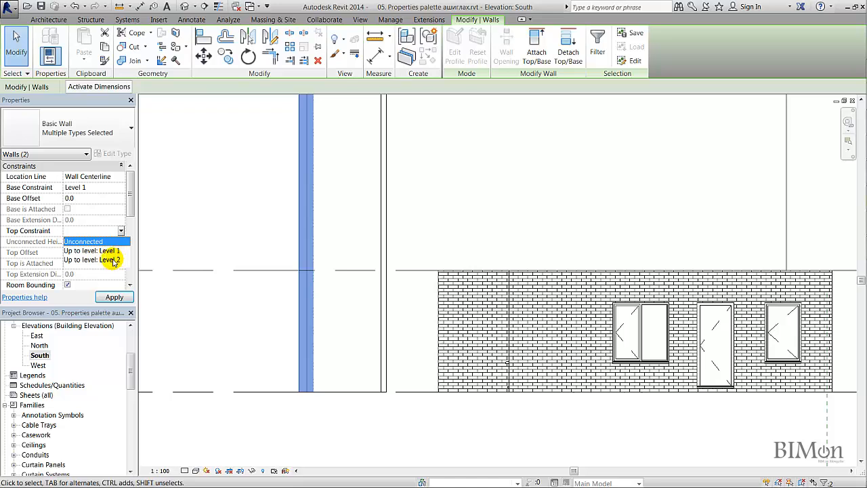
click(112, 259)
click(75, 252)
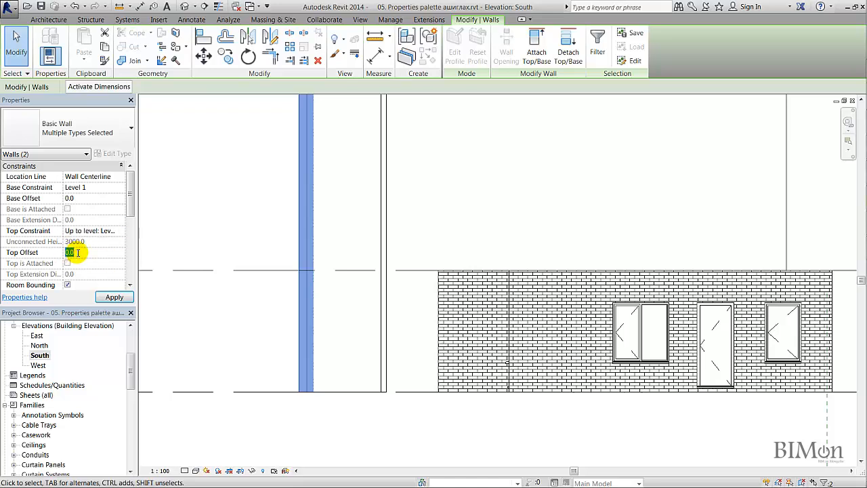
text(3000)
click(112, 296)
Open the Top Offset value of the two selected walls for editing
scroll(293, 258, down, 1)
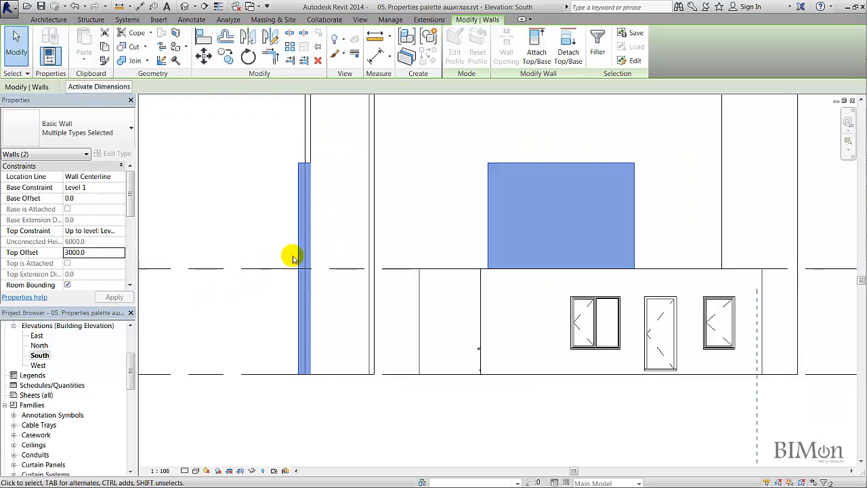
scroll(292, 258, down, 1)
middle_drag(481, 248, 409, 249)
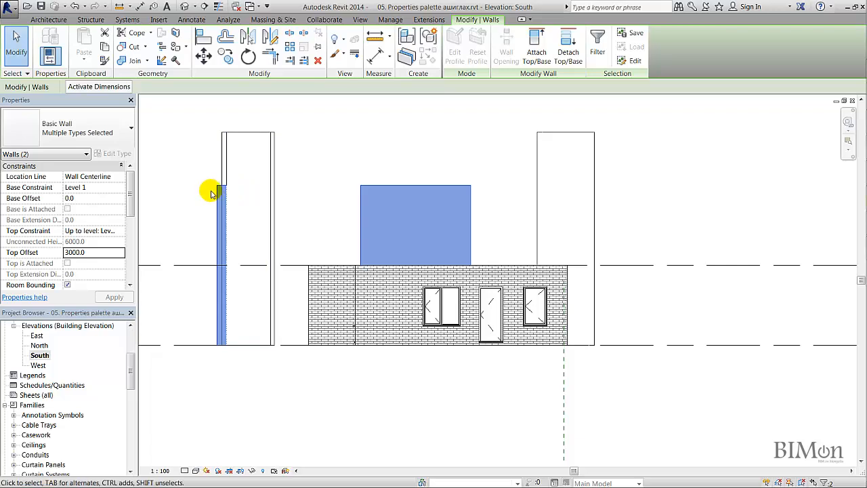
scroll(219, 194, down, 1)
scroll(288, 259, down, 1)
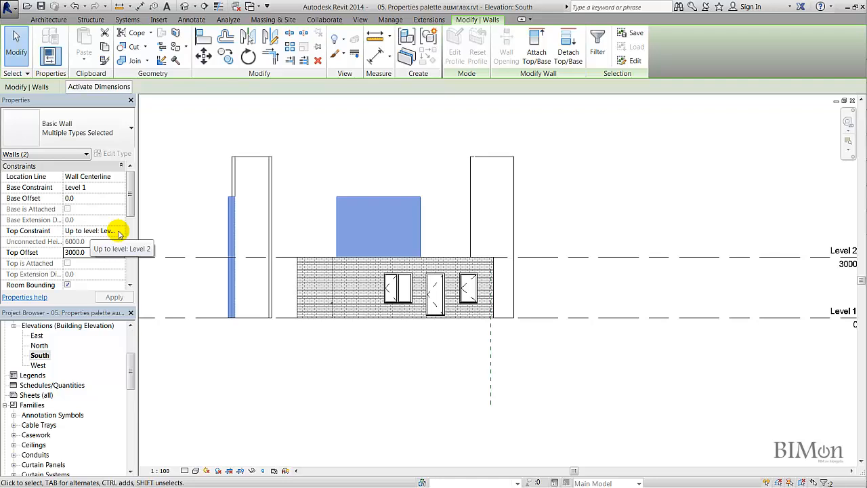
click(74, 252)
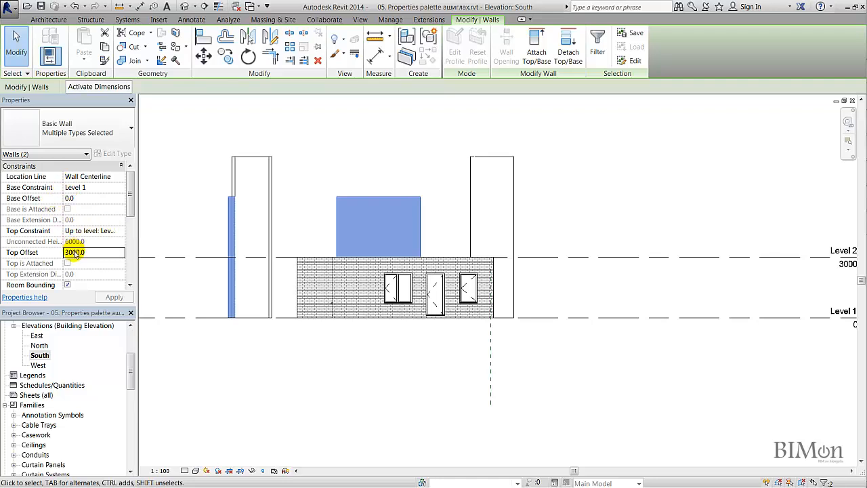